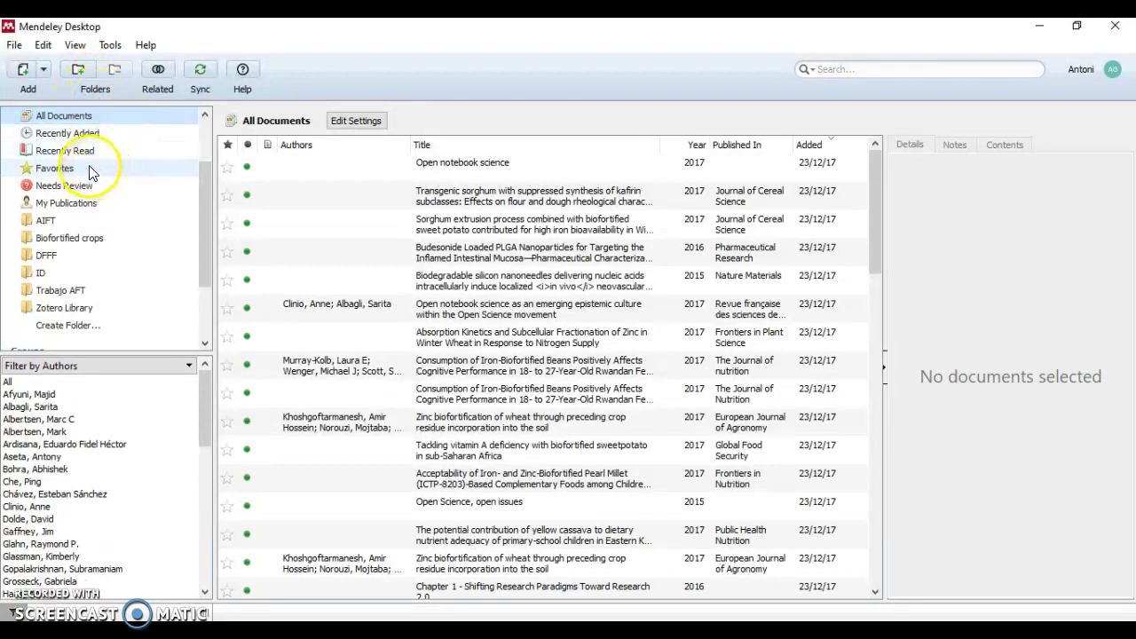
Scroll the left sidebar down until Groups, Create Group... and Trash are visible
{"action": "scroll", "coordinate": [88, 205], "scroll_direction": "down", "scroll_amount": 3}
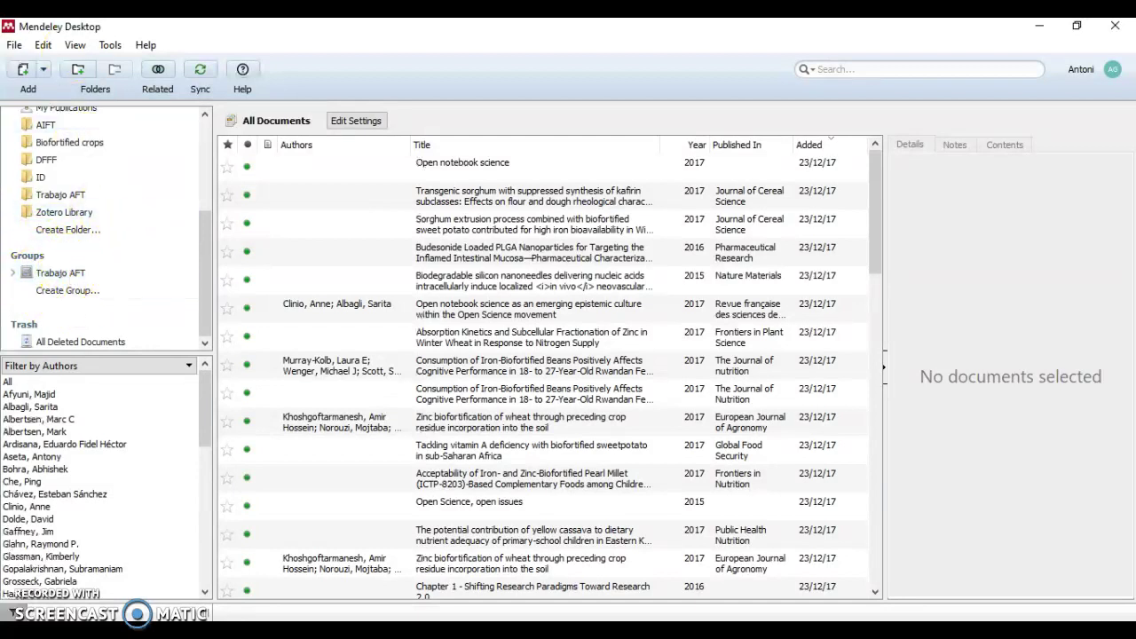
Create a group named 'Investigació documental' with the Private privacy option
{"action": "left_click", "coordinate": [81, 291]}
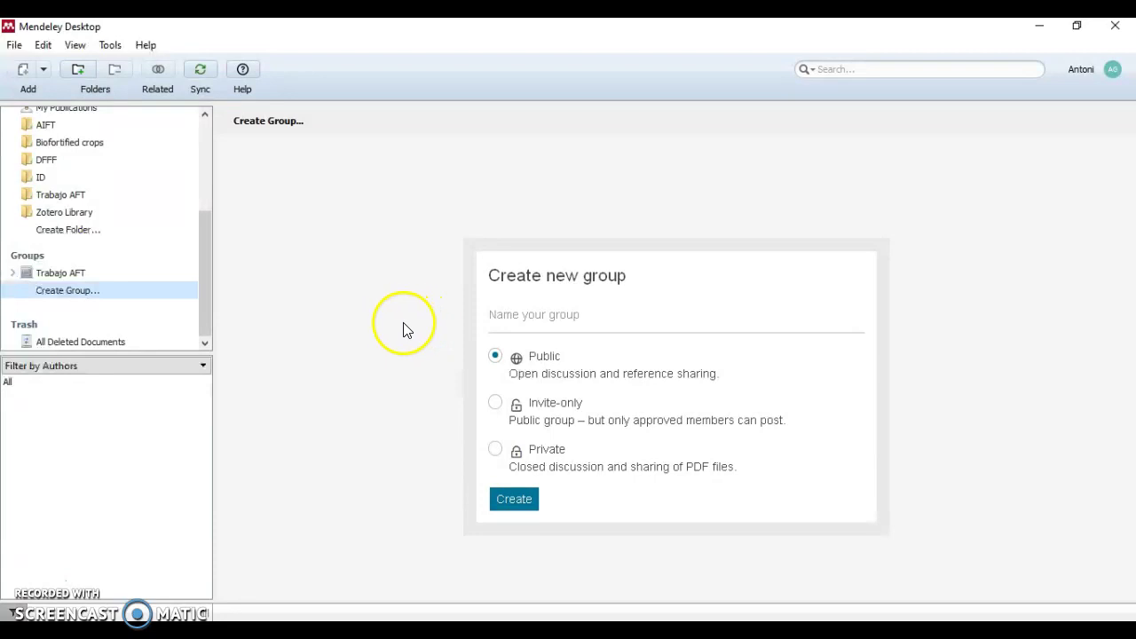
{"action": "left_click", "coordinate": [515, 315]}
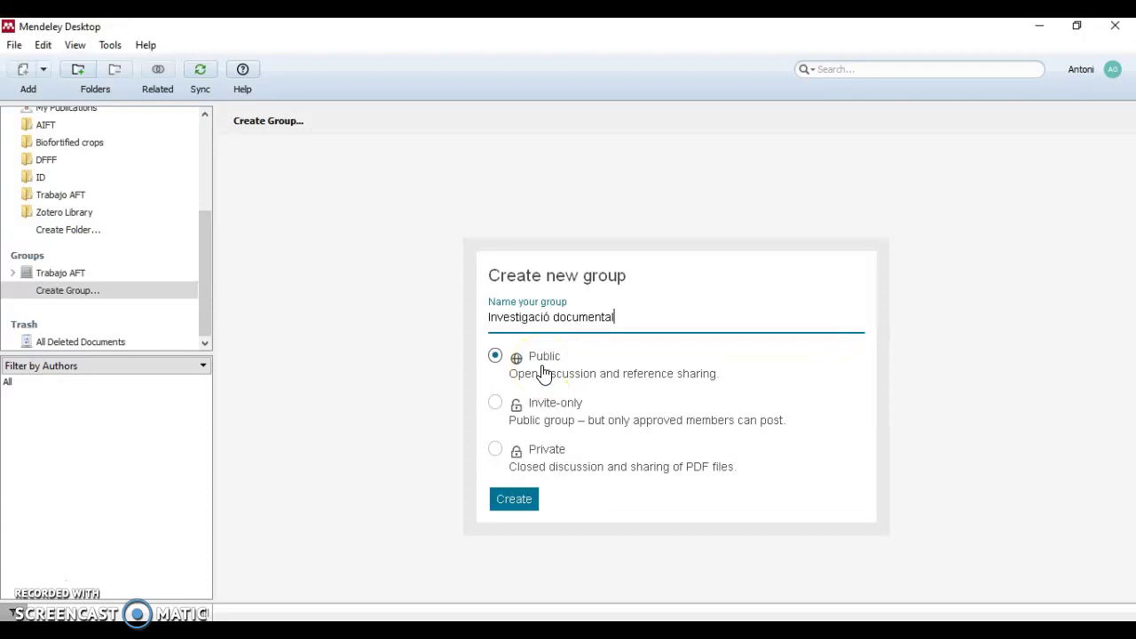
{"action": "left_click", "coordinate": [536, 368]}
{"action": "left_click", "coordinate": [497, 453]}
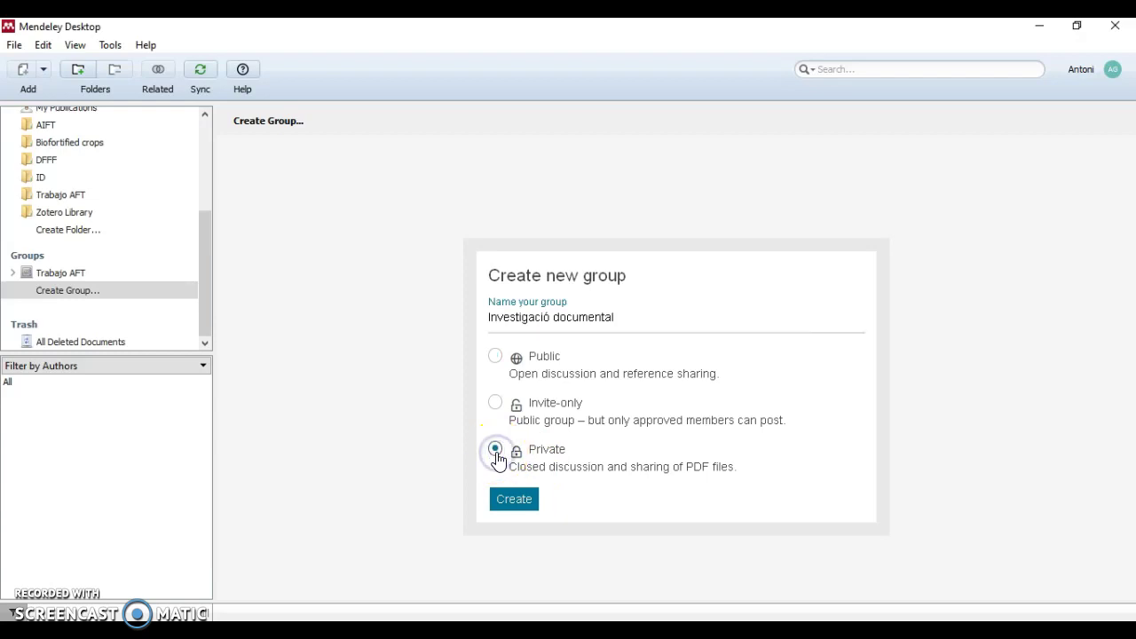
{"action": "left_click", "coordinate": [532, 501]}
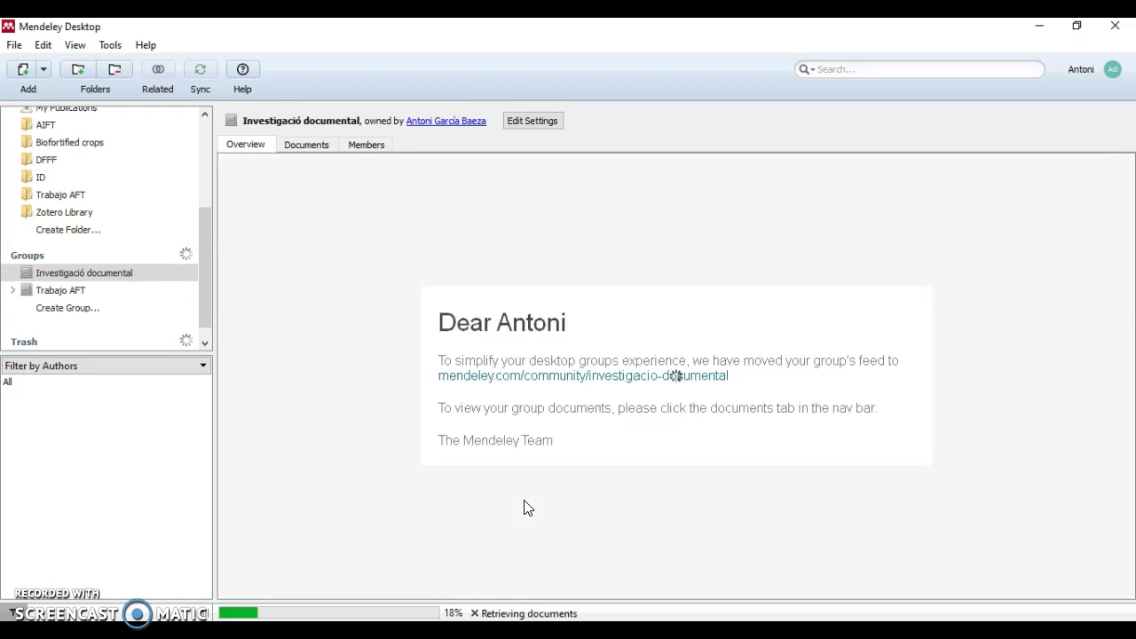
{"action": "left_click", "coordinate": [363, 216]}
Show Investigació documental's empty Documents list and check its Add Files/Folder/Entry options
{"action": "left_click", "coordinate": [365, 213]}
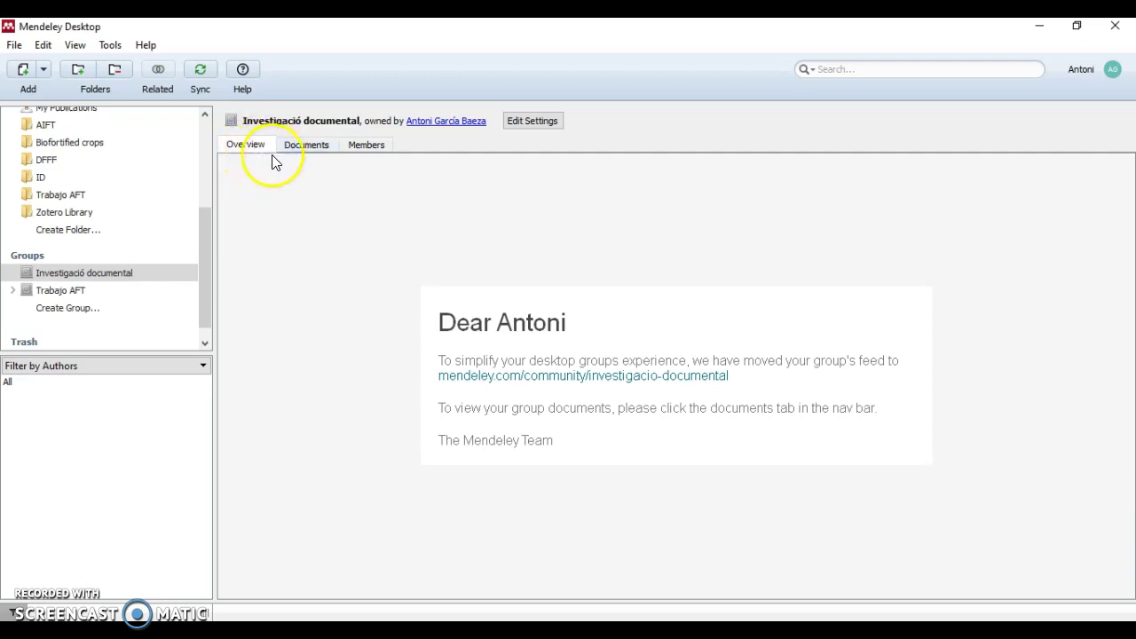
{"action": "left_click", "coordinate": [321, 146]}
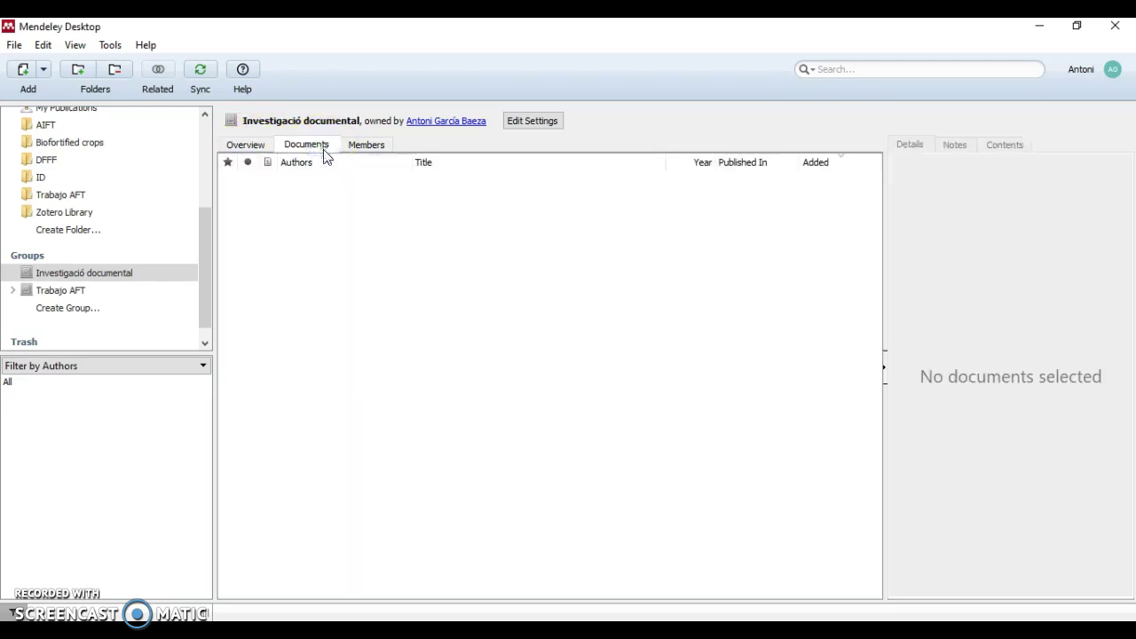
{"action": "left_click", "coordinate": [322, 169]}
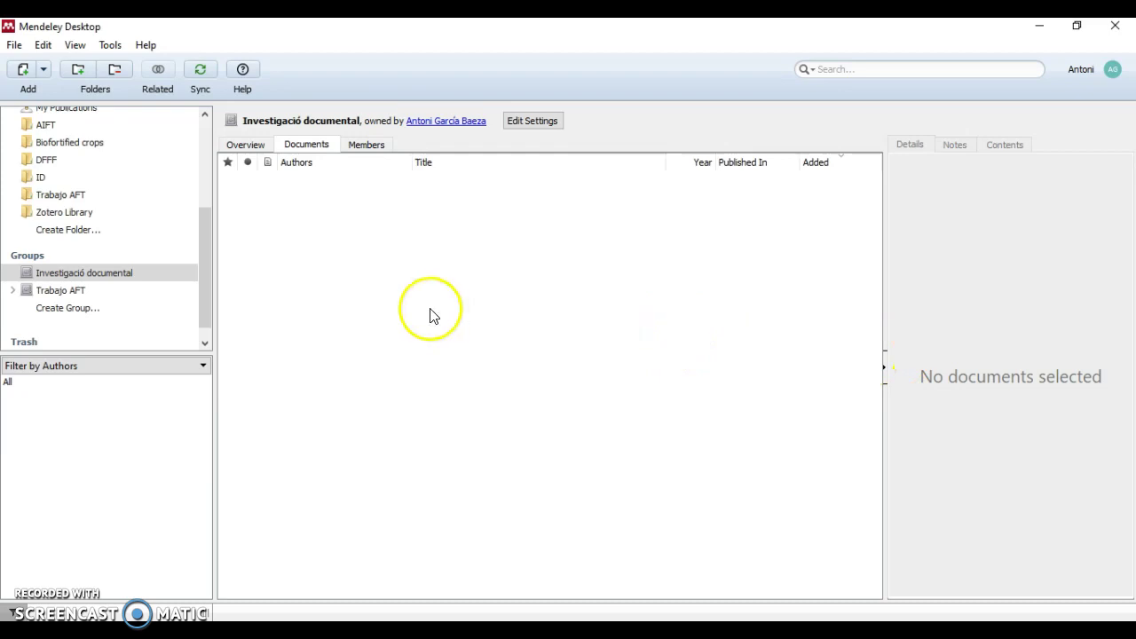
{"action": "right_click", "coordinate": [395, 276]}
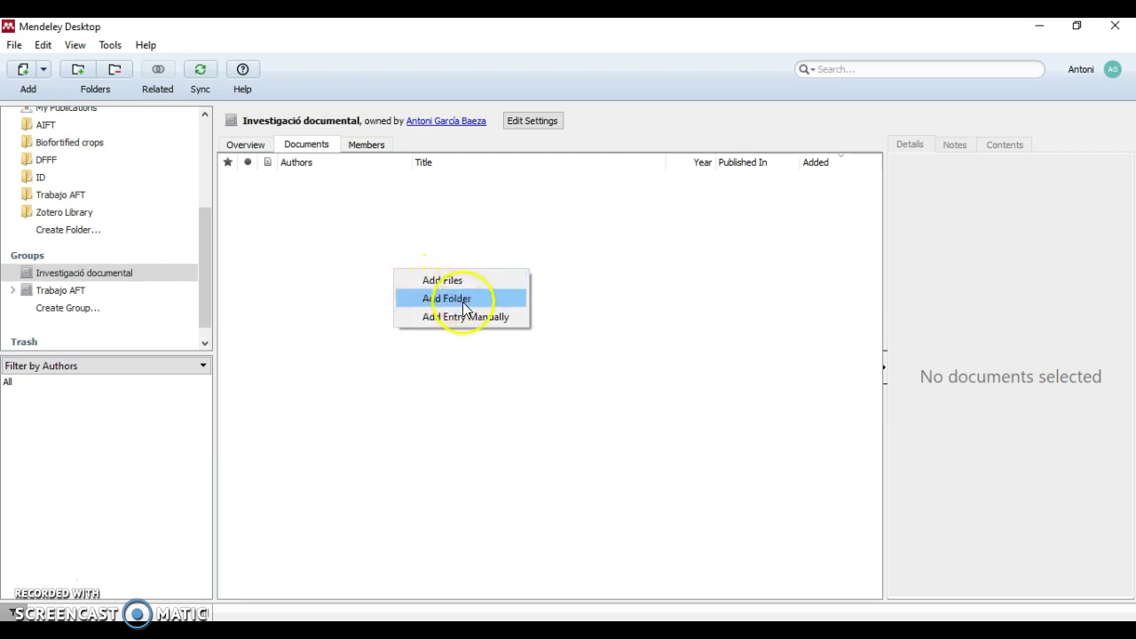
{"action": "left_click", "coordinate": [460, 249]}
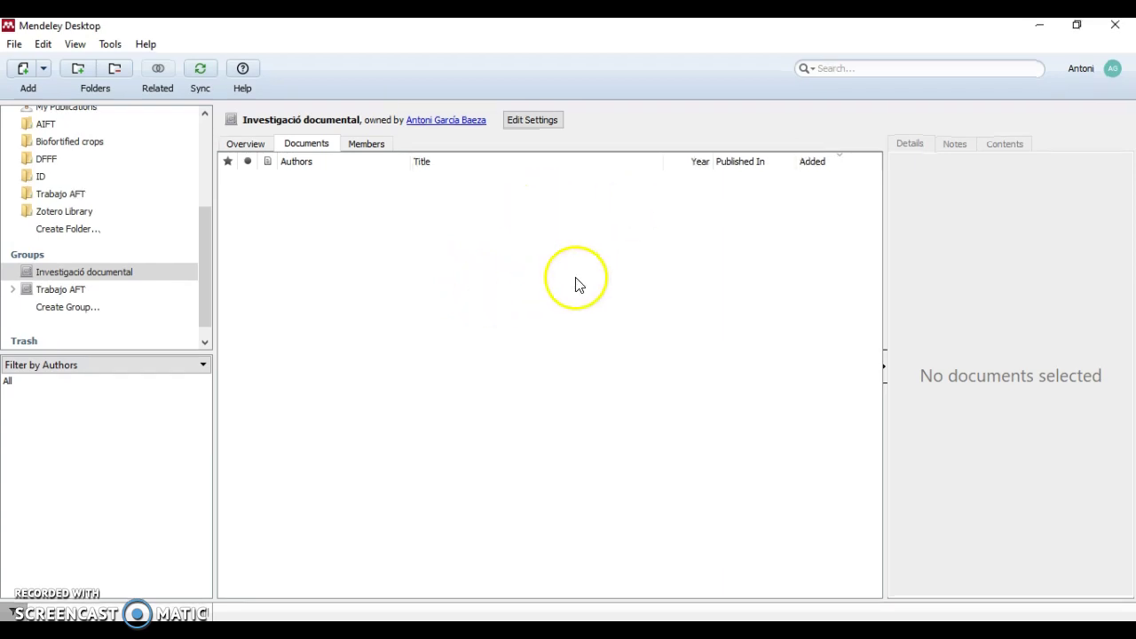
Check the Members tab listing only the owner, then dismiss the invite form without inviting anyone
{"action": "left_click", "coordinate": [365, 145]}
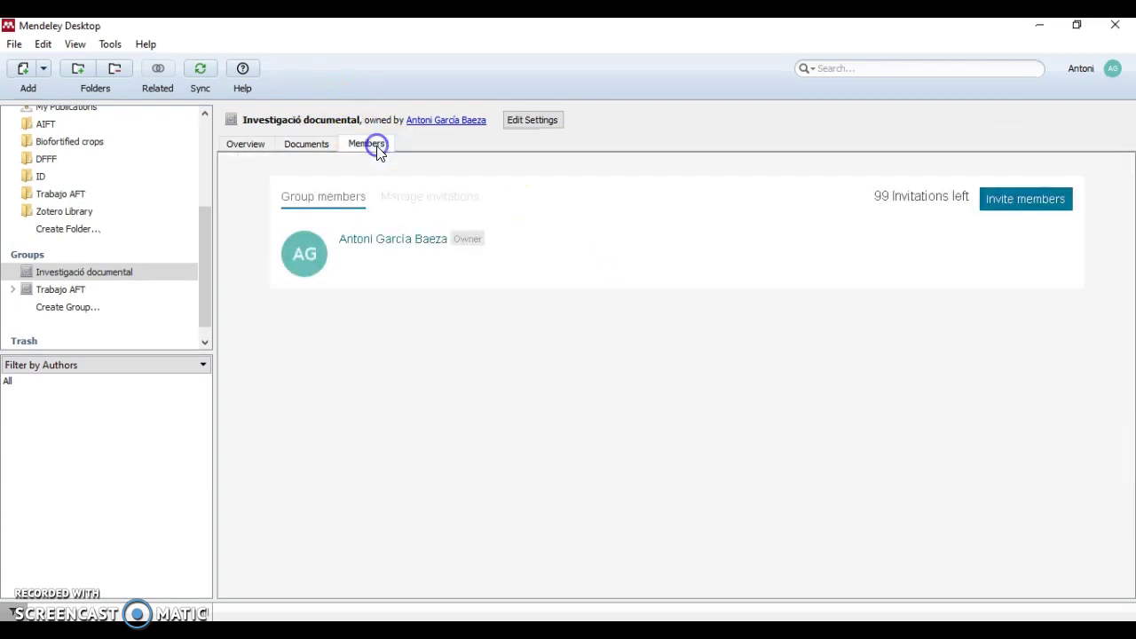
{"action": "left_click", "coordinate": [1034, 211]}
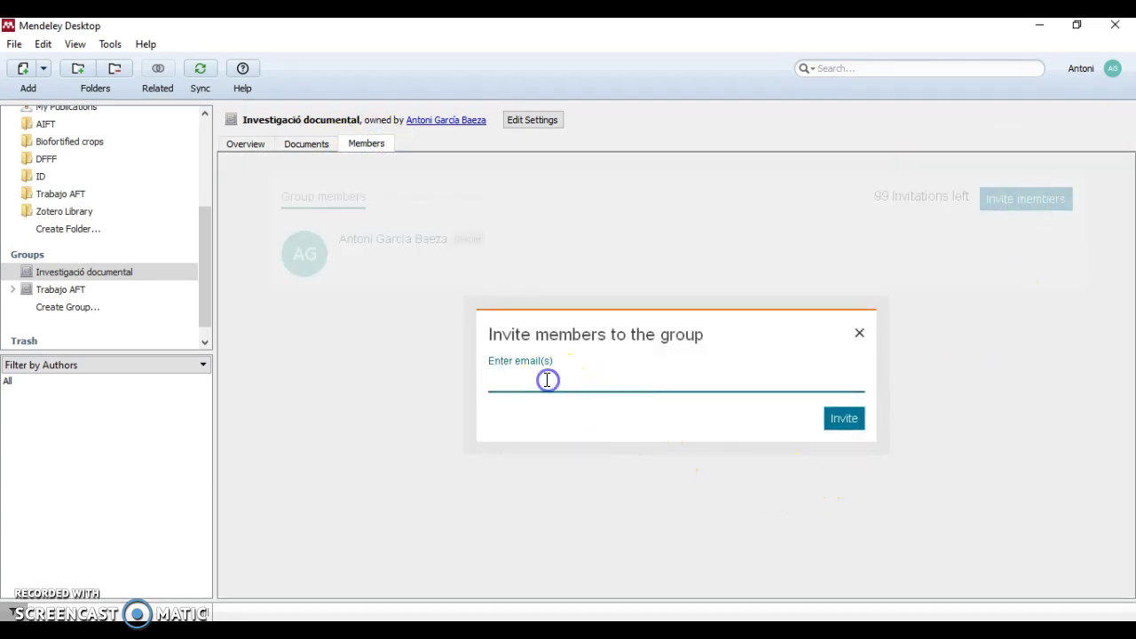
{"action": "left_click", "coordinate": [520, 382]}
{"action": "left_click", "coordinate": [858, 334]}
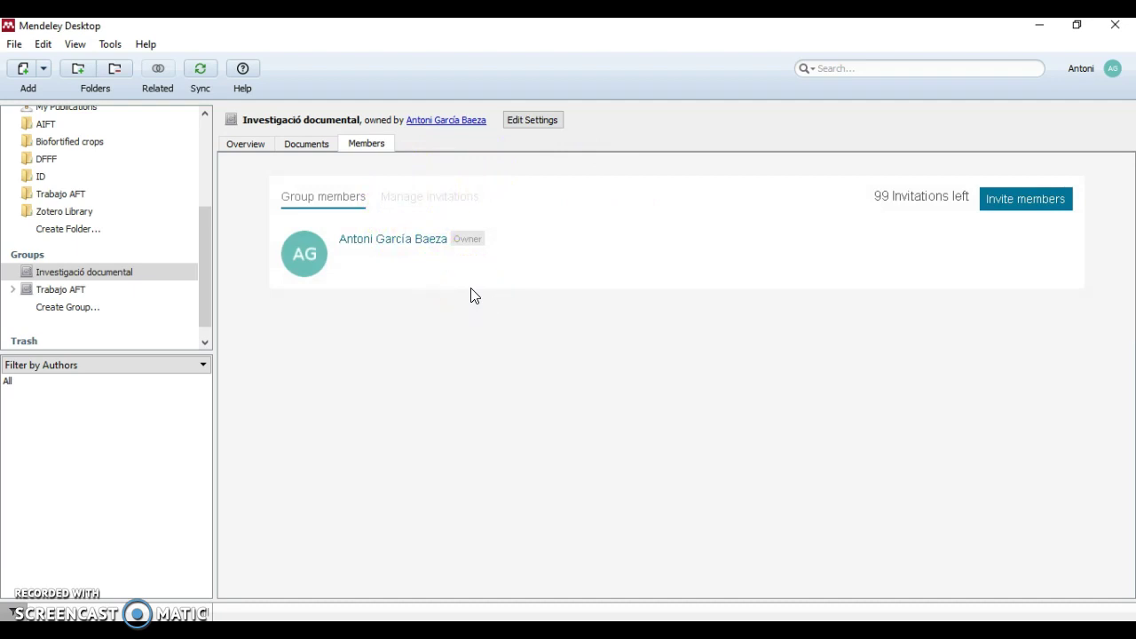
{"action": "left_click", "coordinate": [584, 307]}
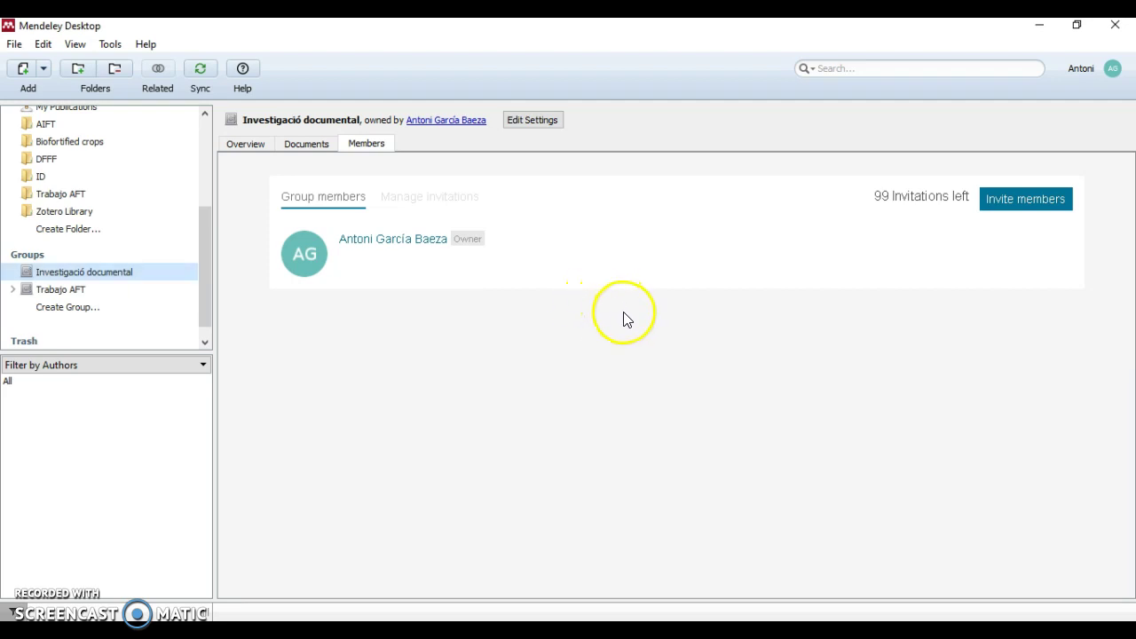
Open Trabajo AFT, check an admin's Edit options, then show the group's Documents list
{"action": "left_click", "coordinate": [112, 292]}
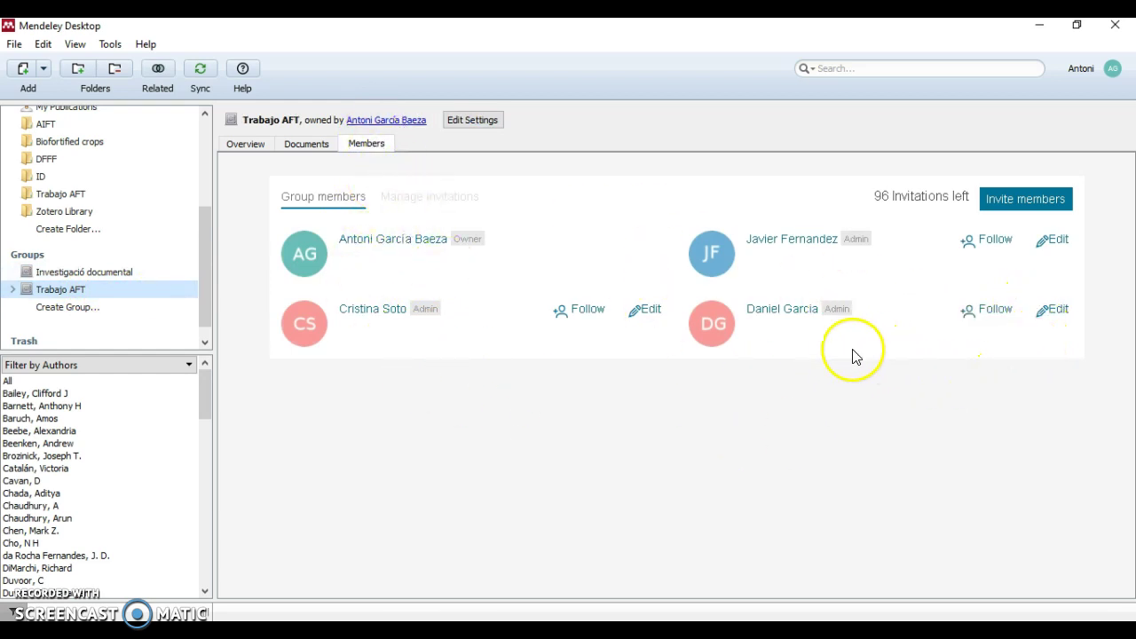
{"action": "left_click", "coordinate": [1069, 251]}
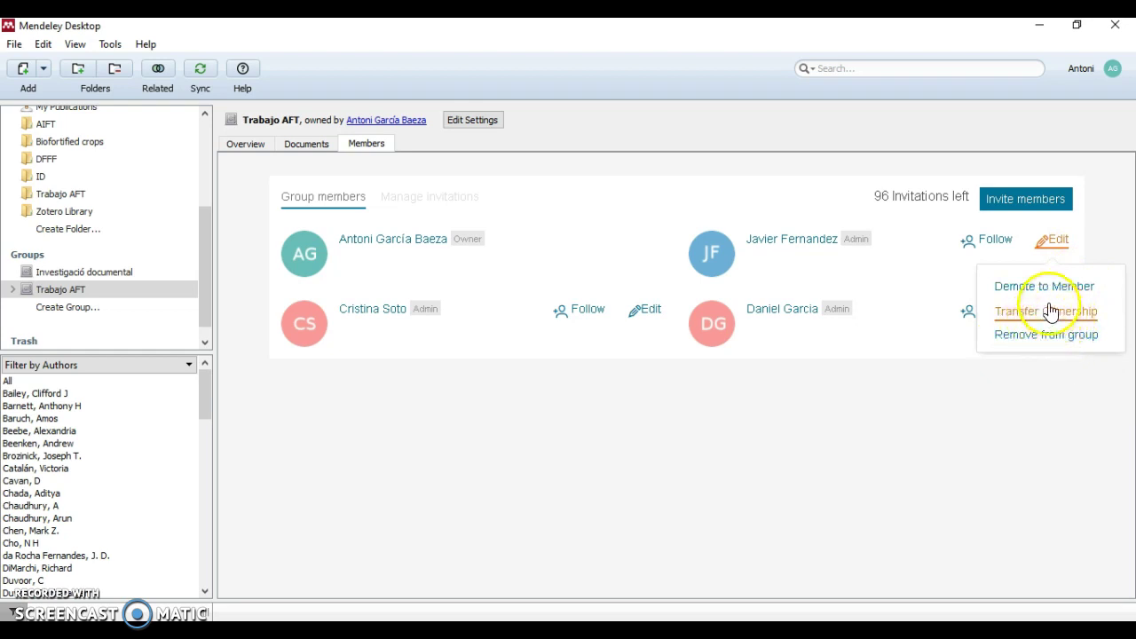
{"action": "left_click", "coordinate": [799, 406]}
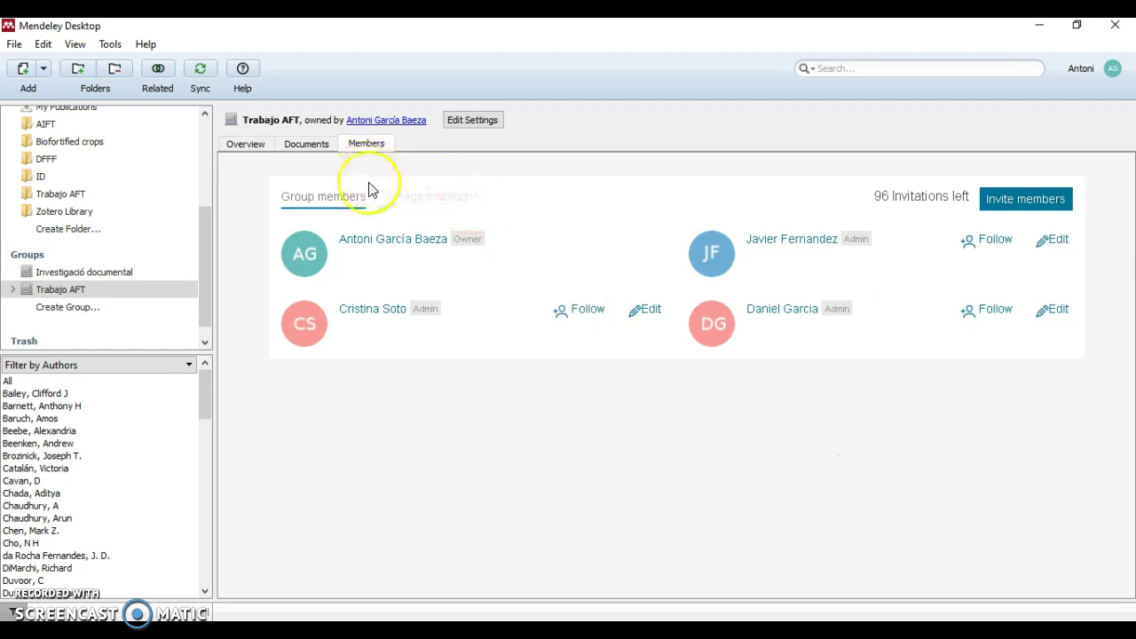
{"action": "left_click", "coordinate": [300, 143]}
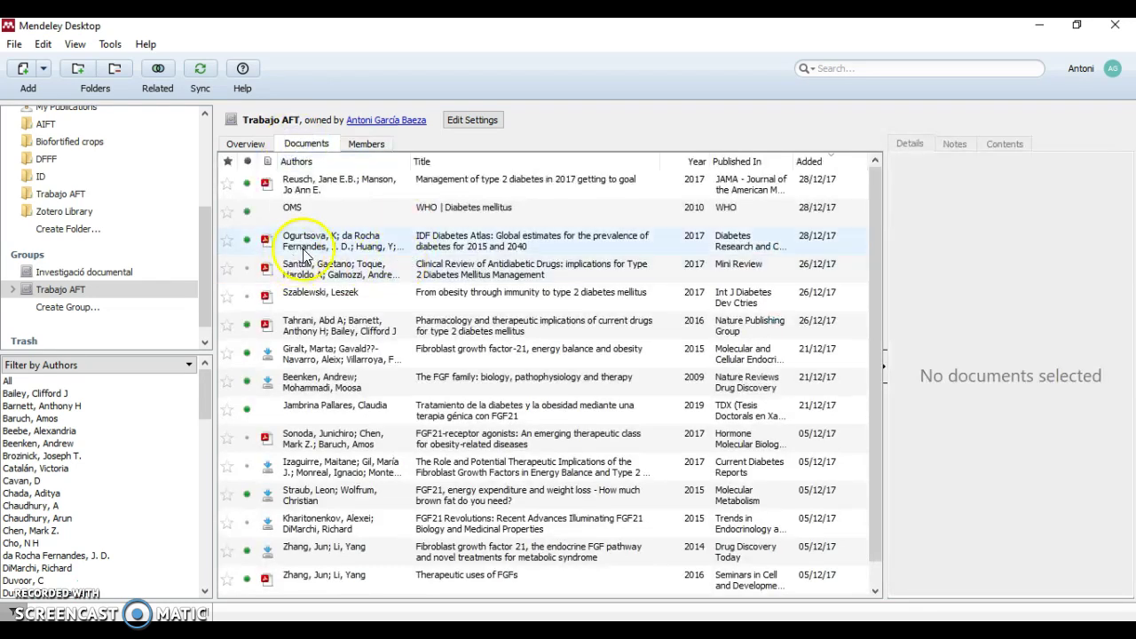
Add the general note 'hi!' to the 2017 type 2 diabetes management paper and open its PDF
{"action": "left_click", "coordinate": [323, 185]}
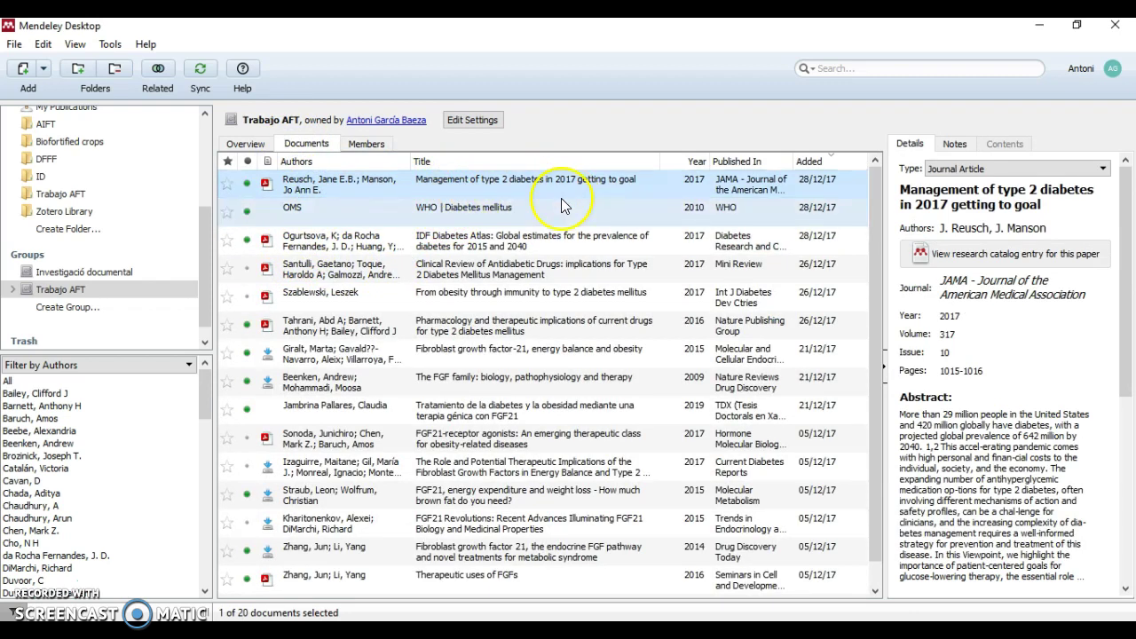
{"action": "scroll", "coordinate": [920, 173], "scroll_direction": "down", "scroll_amount": 2}
{"action": "scroll", "coordinate": [921, 177], "scroll_direction": "up", "scroll_amount": 2}
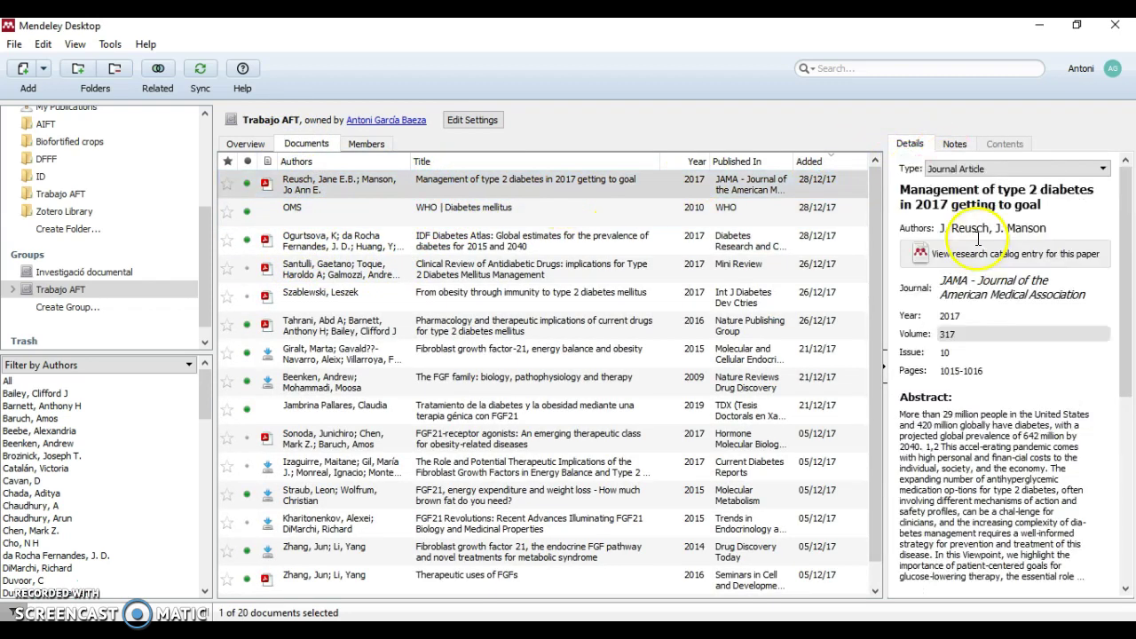
{"action": "left_click", "coordinate": [956, 146]}
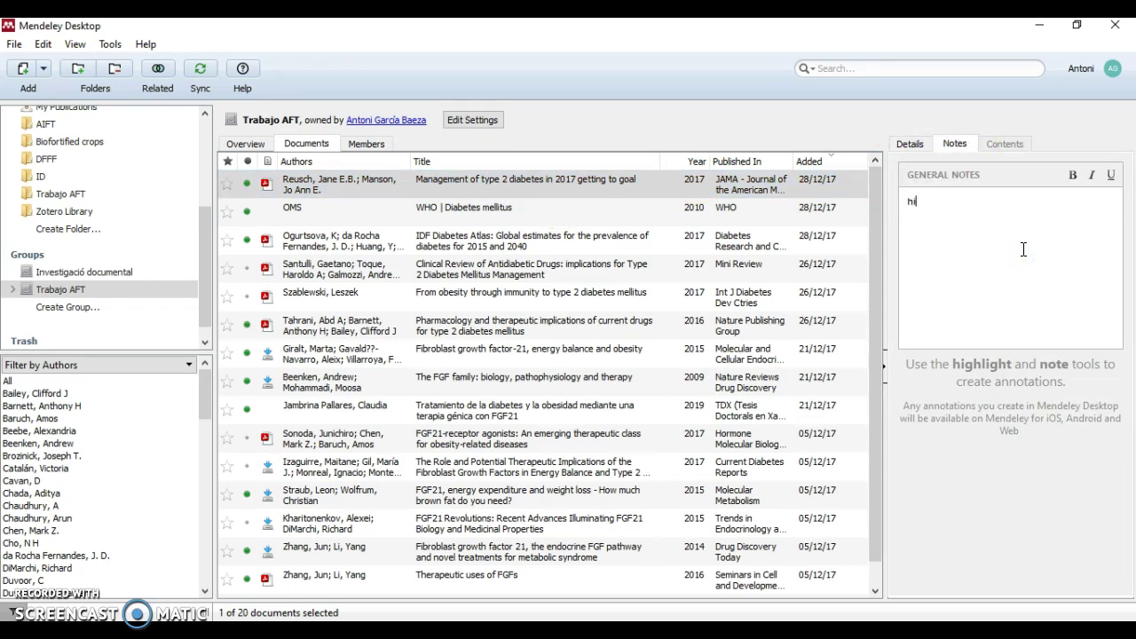
{"action": "type", "text": "hi"}
{"action": "left_click", "coordinate": [928, 226]}
{"action": "left_click", "coordinate": [932, 202]}
{"action": "double_click", "coordinate": [941, 210]}
{"action": "left_click", "coordinate": [411, 195]}
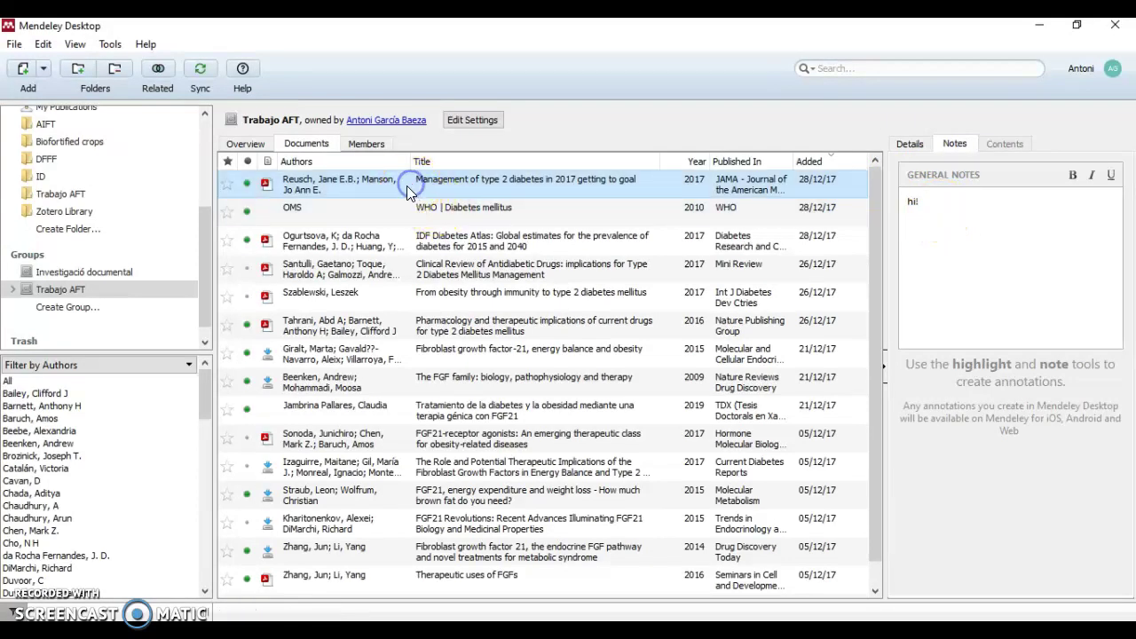
{"action": "double_click", "coordinate": [407, 189]}
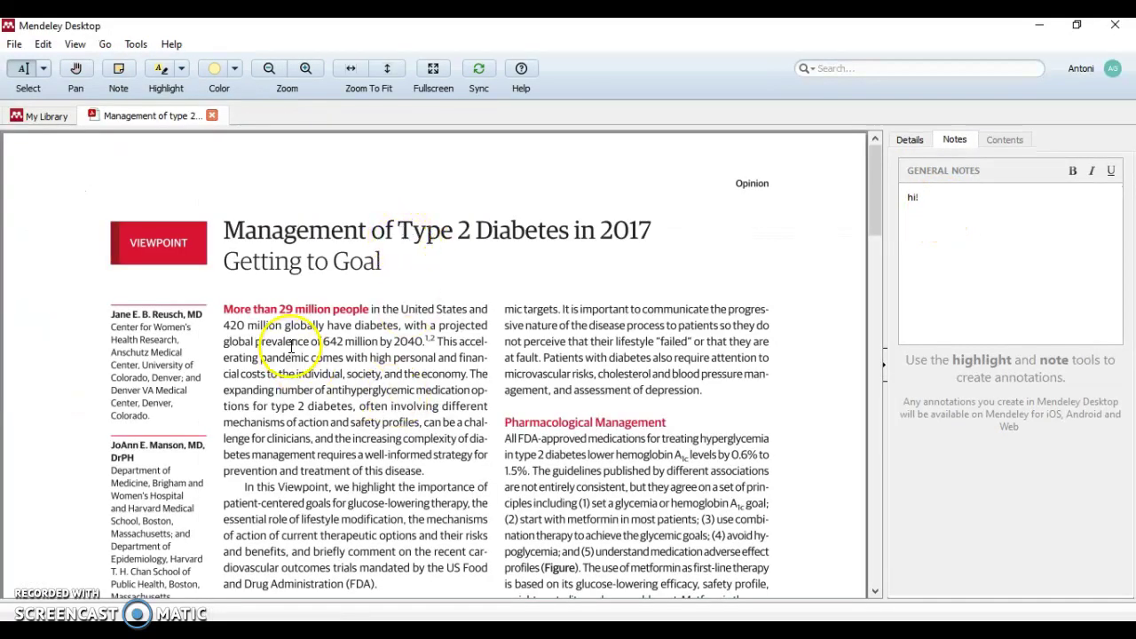
Highlight 'of 642 million by 2040' through 'safety profiles,' in yellow, then return to the document list
{"action": "left_click_drag", "start_coordinate": [291, 342], "coordinate": [421, 424]}
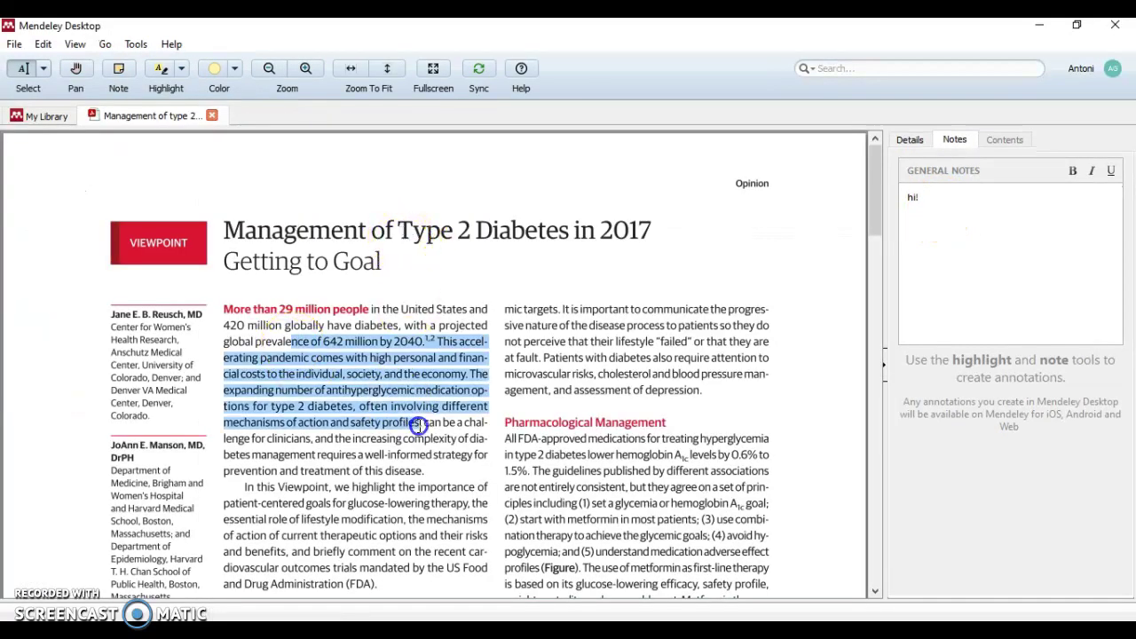
{"action": "left_click", "coordinate": [165, 73]}
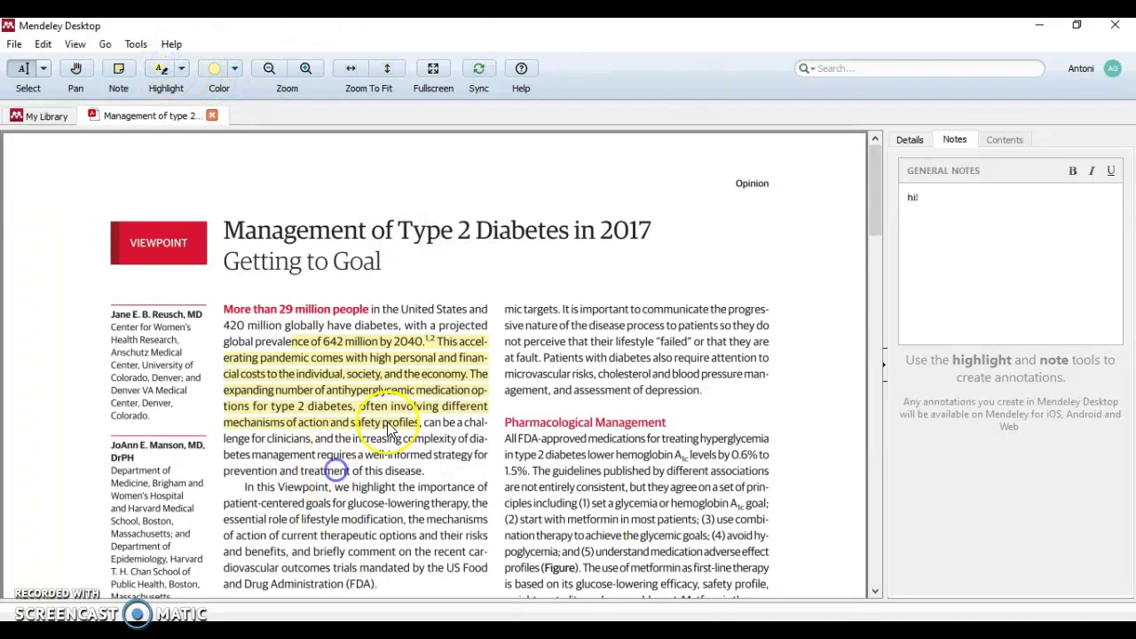
{"action": "scroll", "coordinate": [399, 402], "scroll_direction": "down", "scroll_amount": 1}
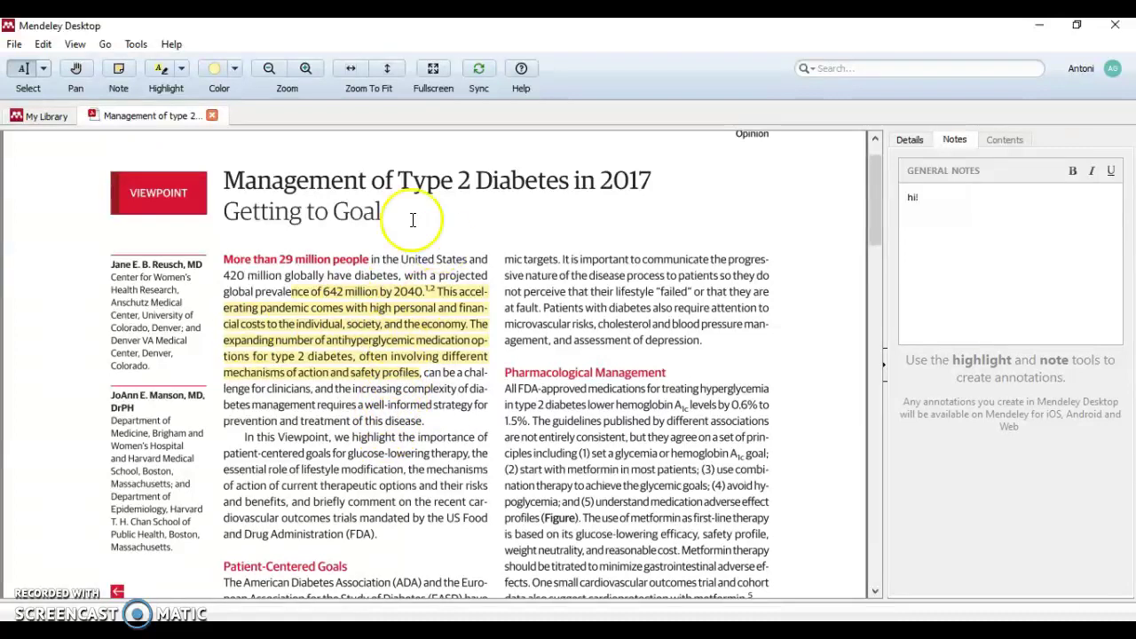
{"action": "left_click", "coordinate": [450, 370]}
{"action": "left_click", "coordinate": [434, 375]}
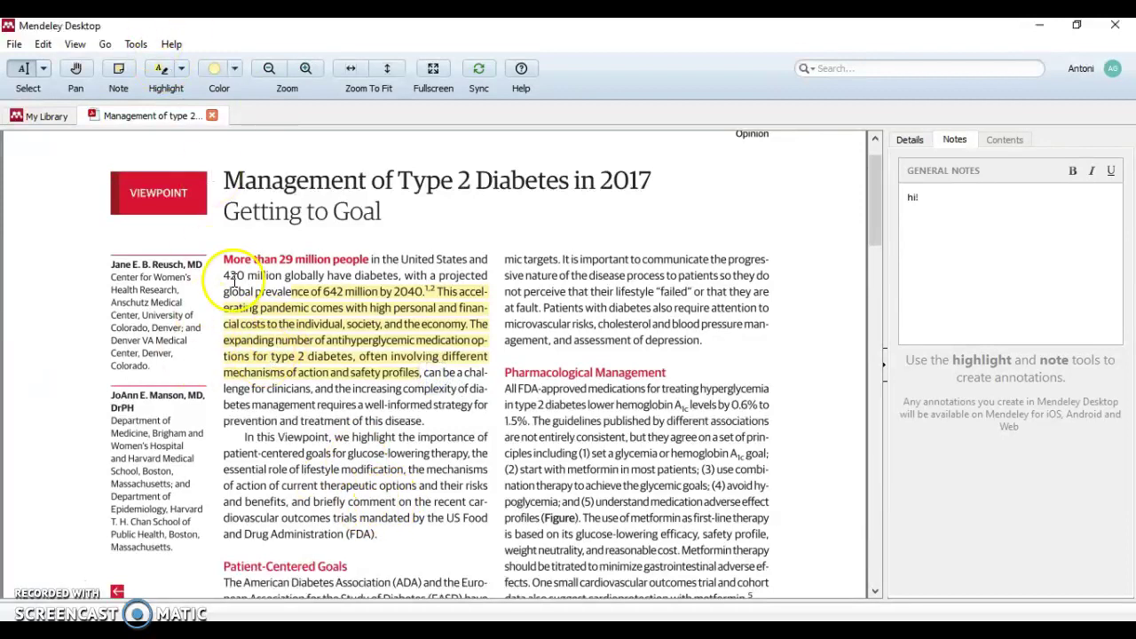
{"action": "left_click", "coordinate": [36, 116]}
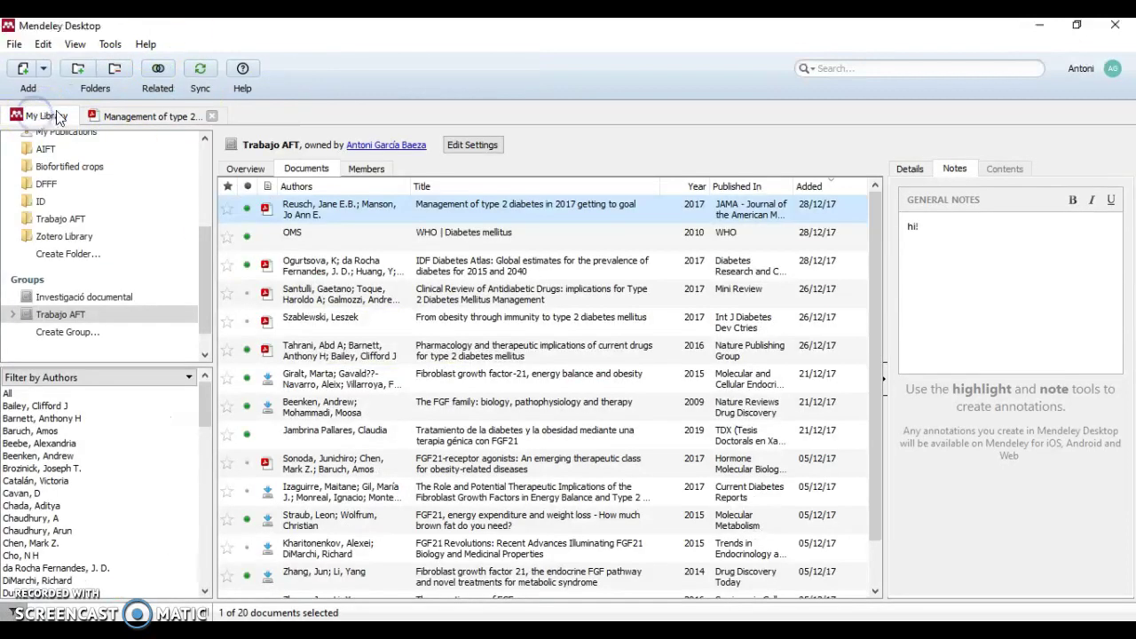
Follow the mendeley.com/community/trabajo-aft link on Trabajo AFT's Overview tab into the browser
{"action": "left_click", "coordinate": [247, 171]}
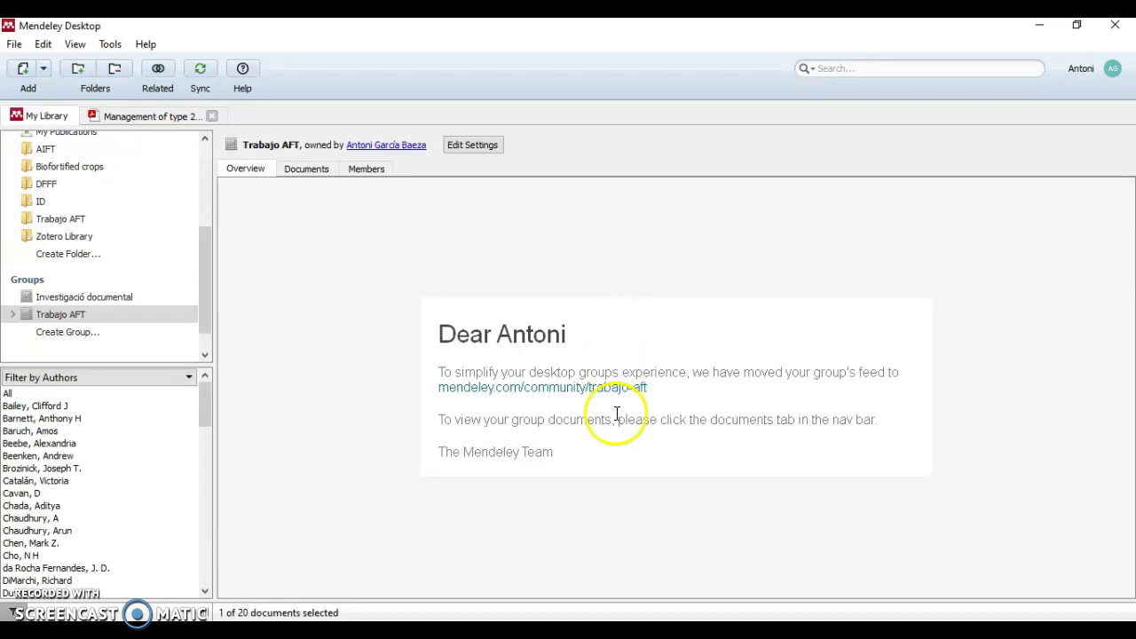
{"action": "left_click", "coordinate": [567, 399]}
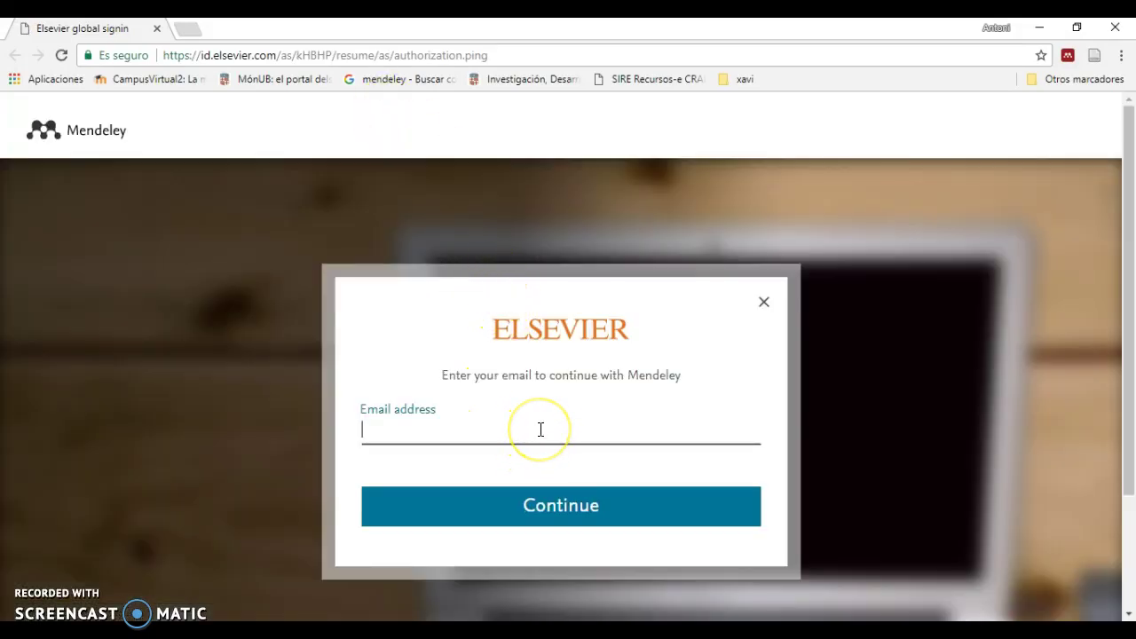
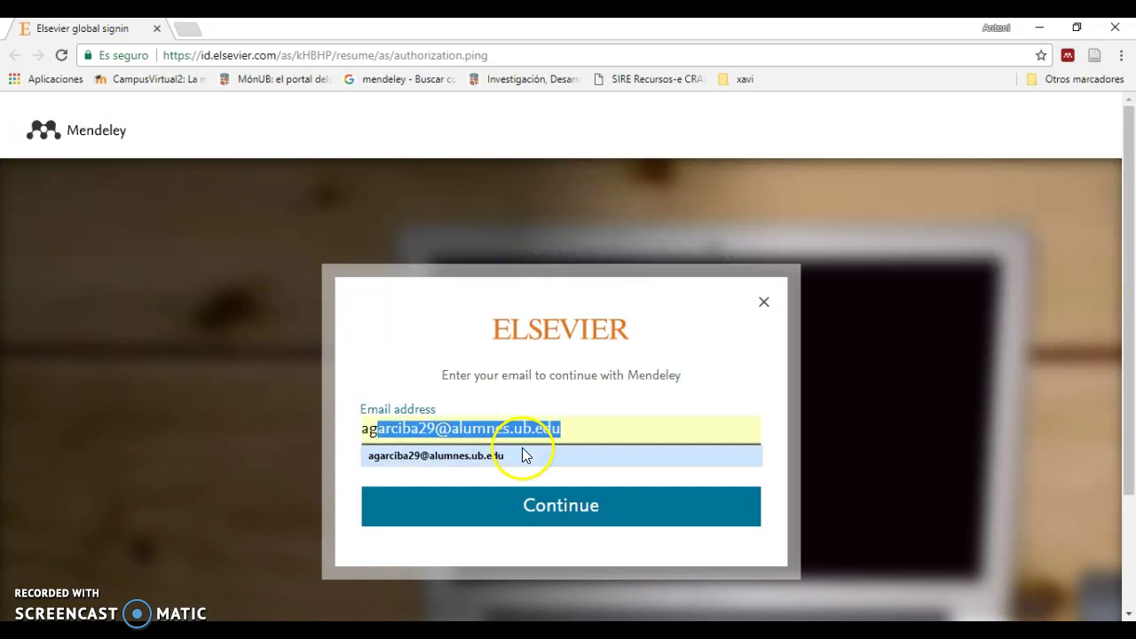
Enter the account e-mail from the autofill suggestion and complete the Elsevier sign-in
{"action": "left_click", "coordinate": [510, 457]}
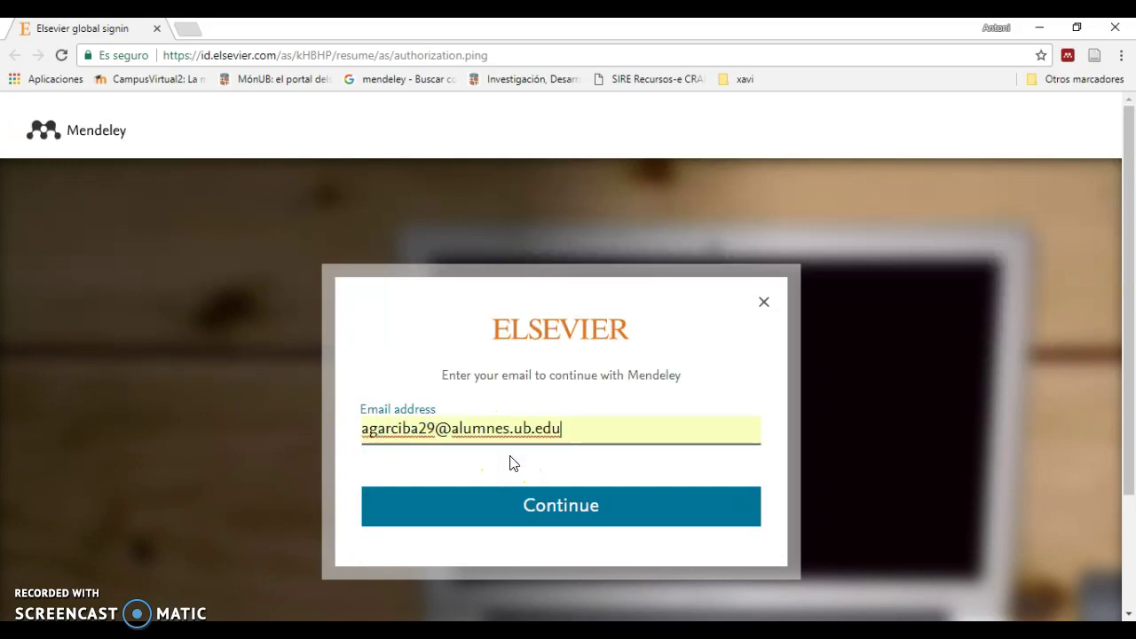
{"action": "left_click", "coordinate": [555, 502]}
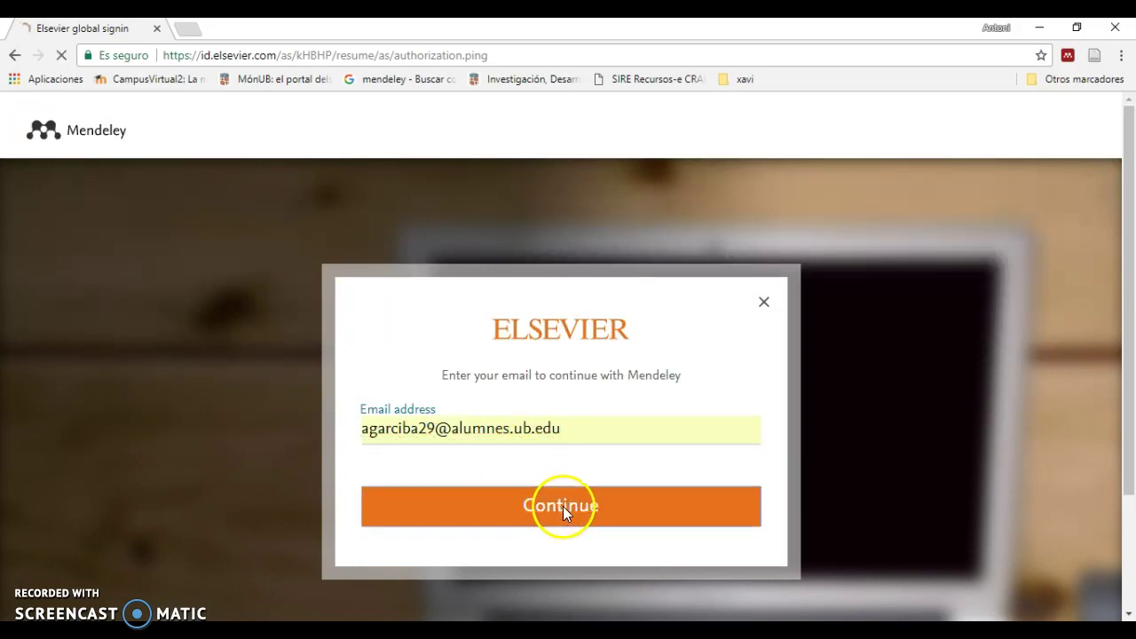
{"action": "left_click", "coordinate": [586, 606]}
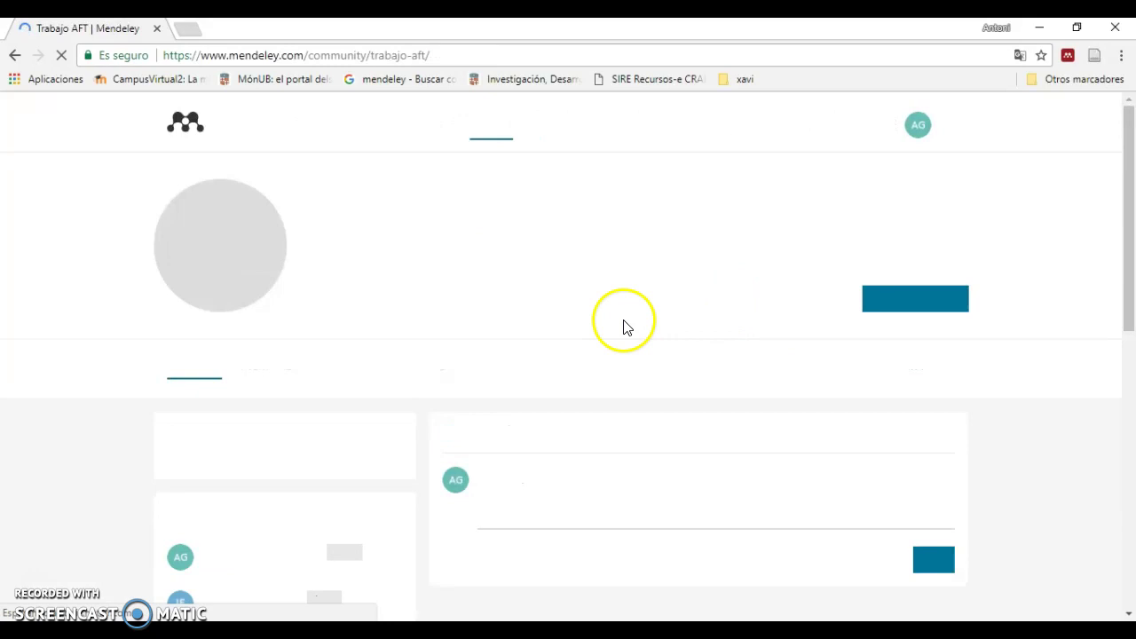
Browse the Trabajo AFT Overview feed of added documents and begin a post in Share a post
{"action": "scroll", "coordinate": [639, 322], "scroll_direction": "down", "scroll_amount": 2}
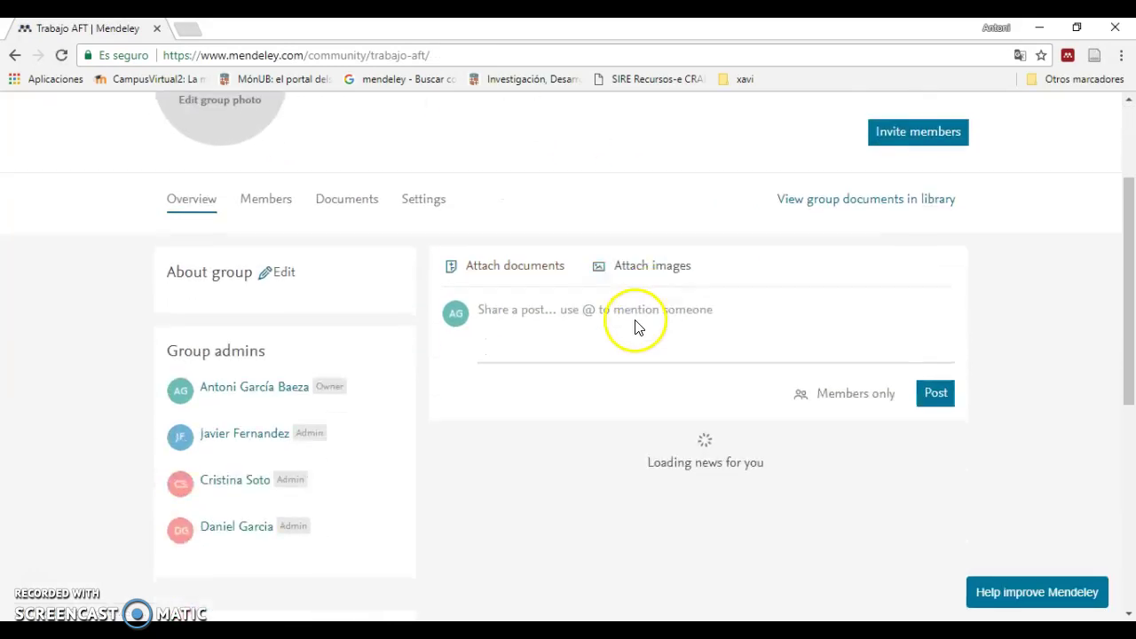
{"action": "scroll", "coordinate": [636, 381], "scroll_direction": "down", "scroll_amount": 1}
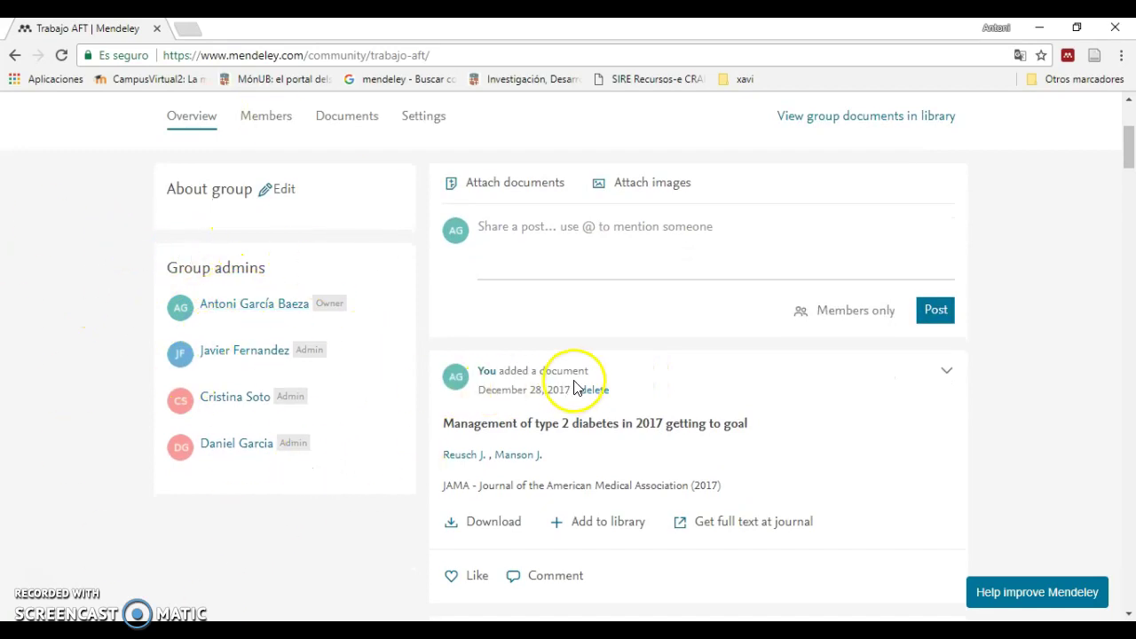
{"action": "scroll", "coordinate": [586, 375], "scroll_direction": "down", "scroll_amount": 2}
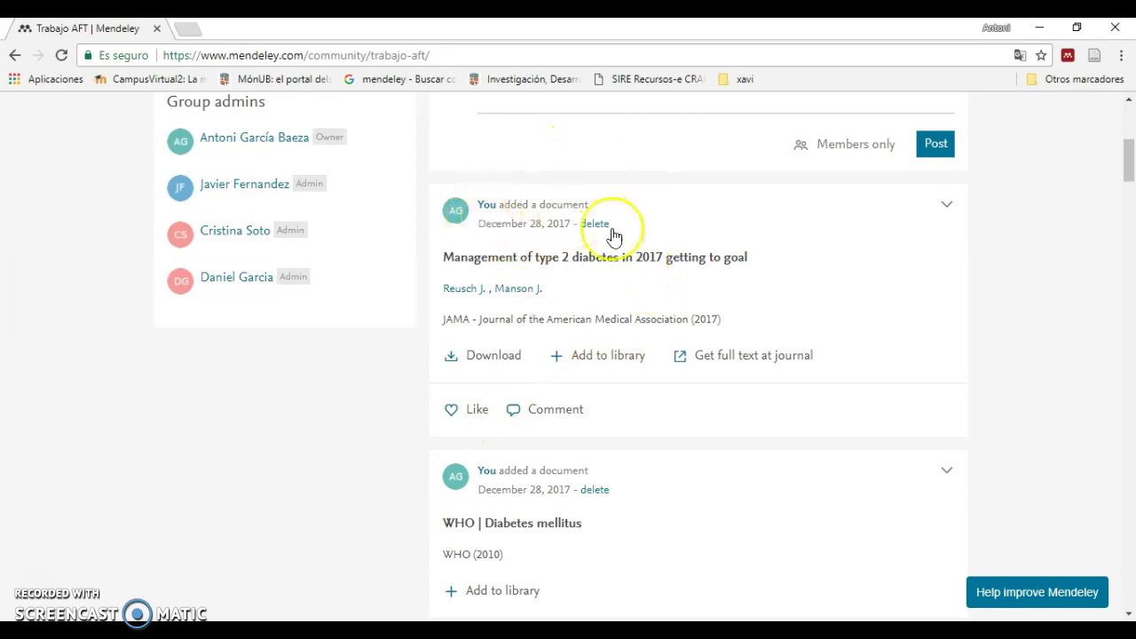
{"action": "scroll", "coordinate": [533, 249], "scroll_direction": "down", "scroll_amount": 8}
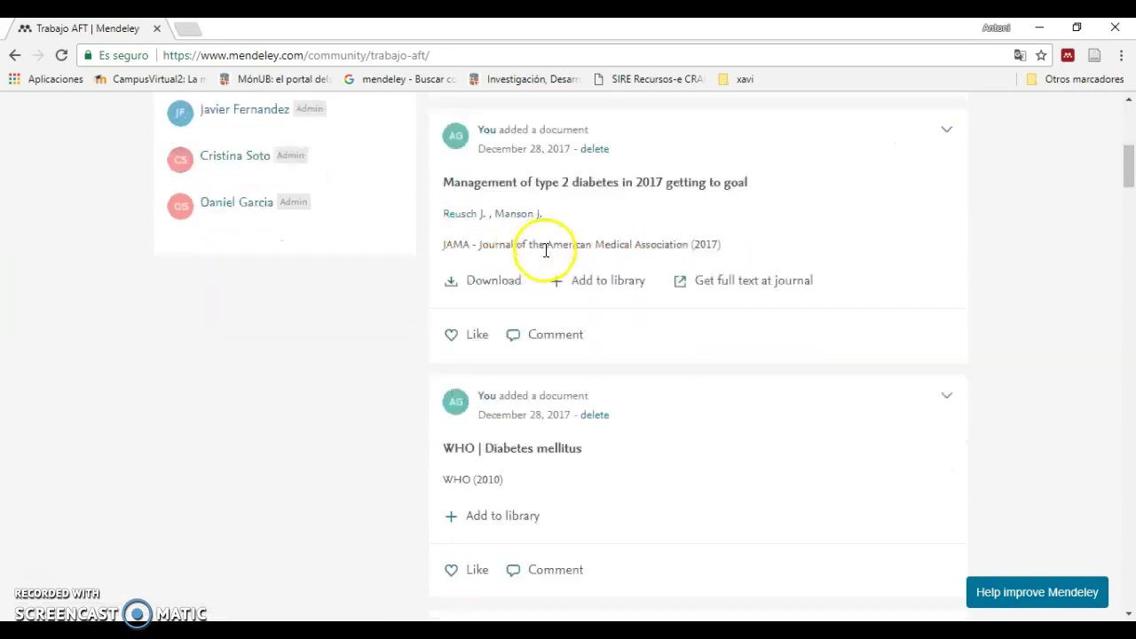
{"action": "scroll", "coordinate": [571, 278], "scroll_direction": "down", "scroll_amount": 1}
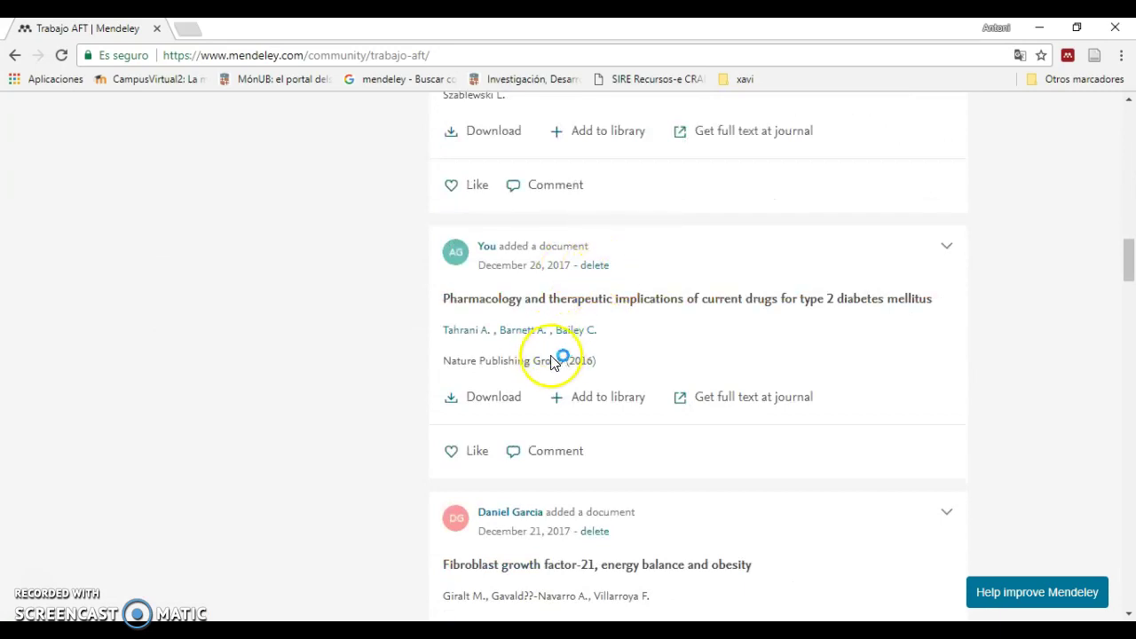
{"action": "scroll", "coordinate": [575, 343], "scroll_direction": "up", "scroll_amount": 9}
{"action": "scroll", "coordinate": [621, 329], "scroll_direction": "down", "scroll_amount": 4}
{"action": "scroll", "coordinate": [649, 320], "scroll_direction": "up", "scroll_amount": 2}
{"action": "scroll", "coordinate": [657, 324], "scroll_direction": "up", "scroll_amount": 4}
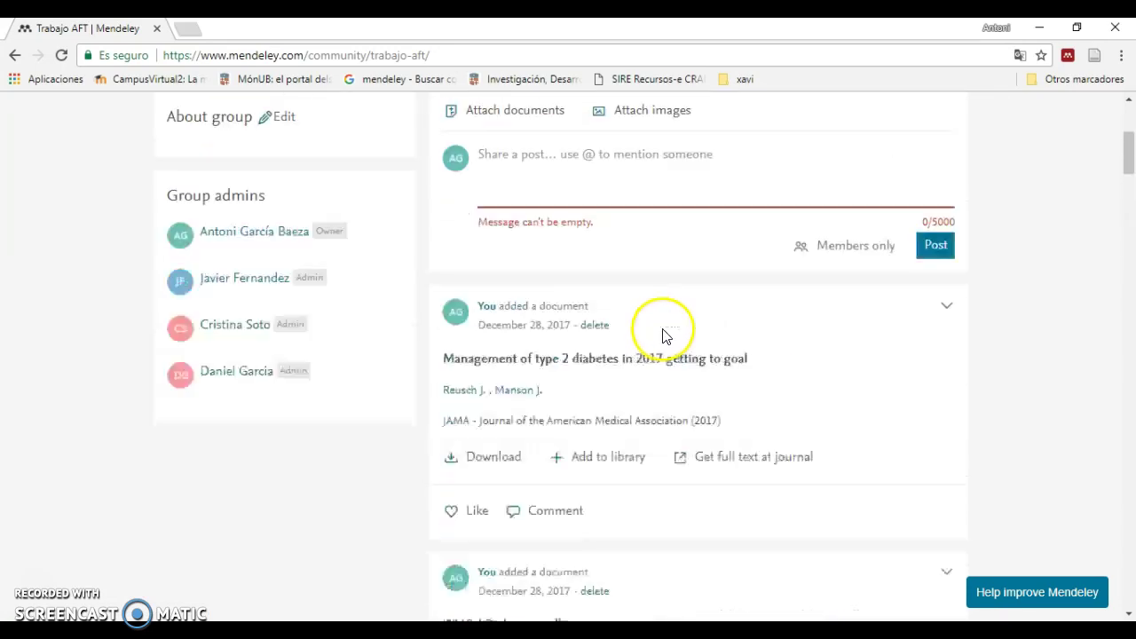
{"action": "scroll", "coordinate": [661, 336], "scroll_direction": "up", "scroll_amount": 1}
{"action": "left_click", "coordinate": [936, 317]}
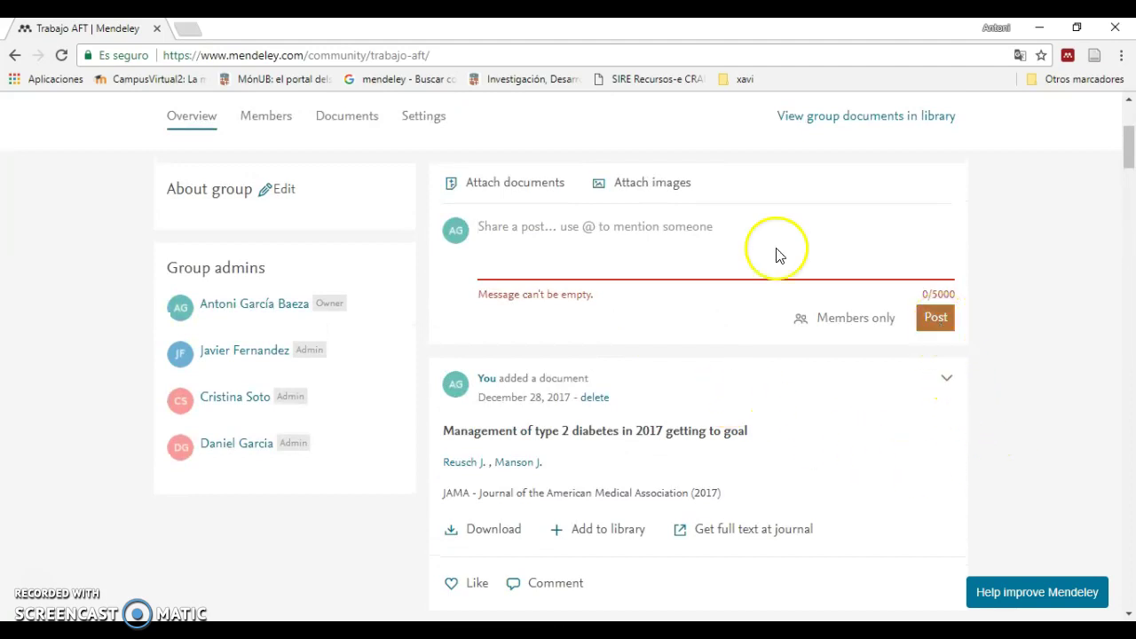
{"action": "left_click", "coordinate": [534, 243]}
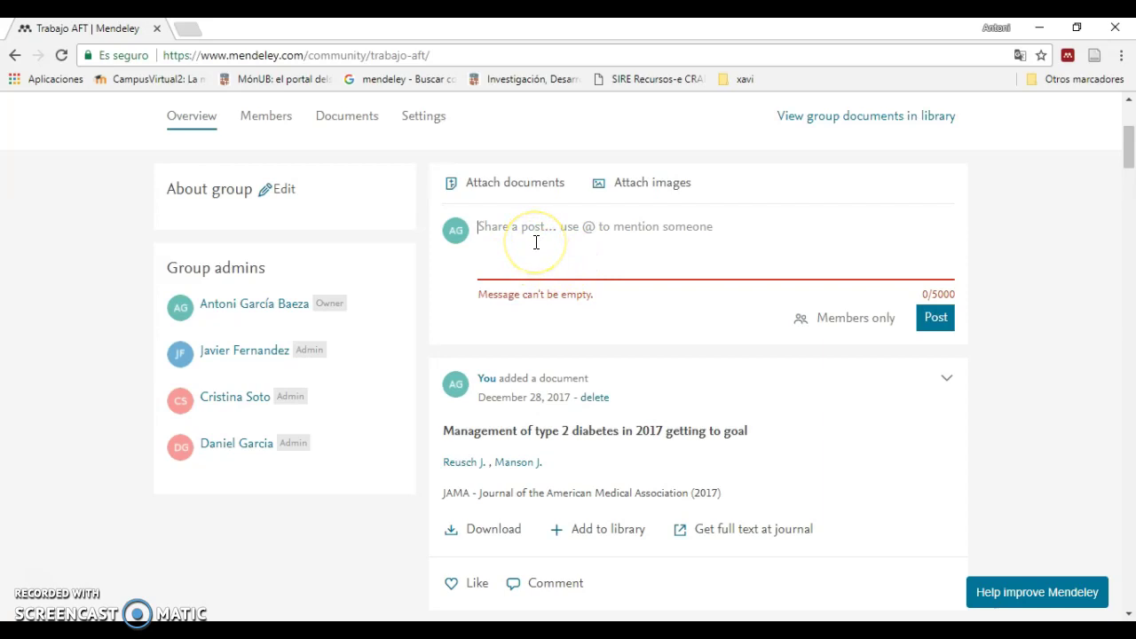